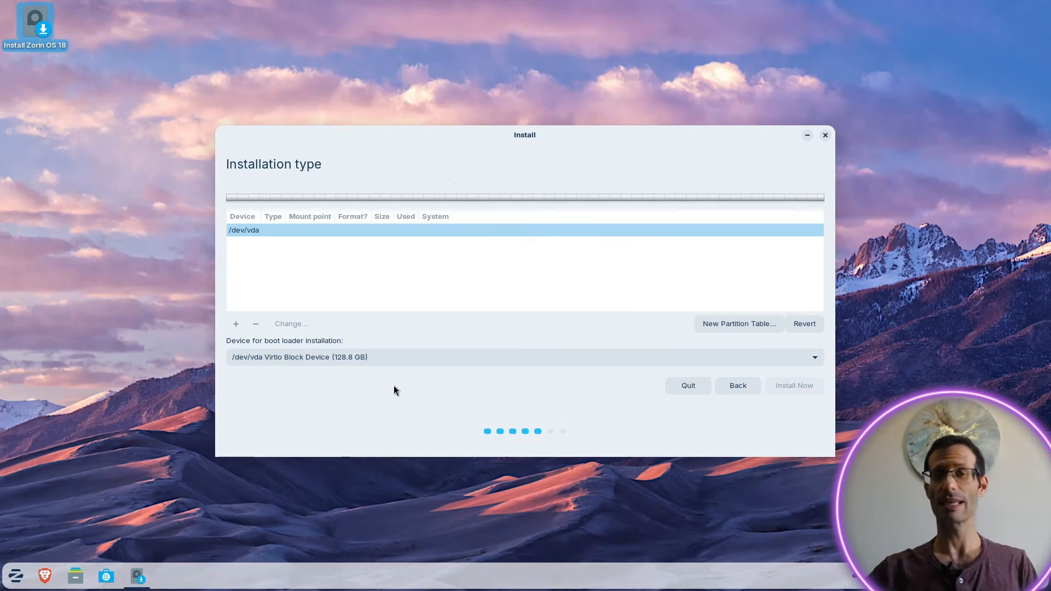
Keep /dev/vda Virtio Block Device as the boot loader device and create a new empty partition table on /dev/vda
left_click(280, 360)
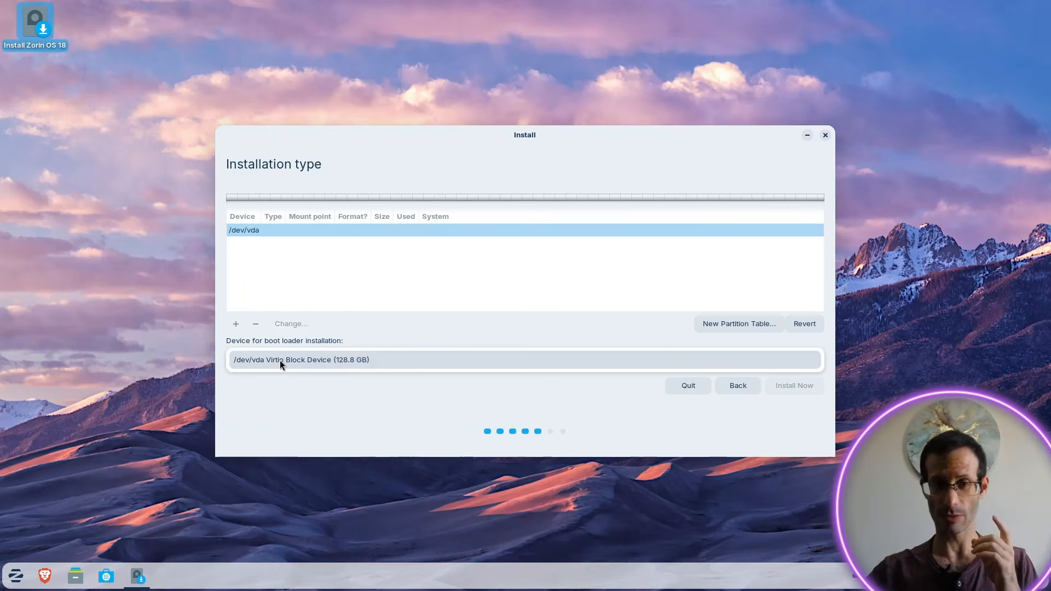
left_click(342, 363)
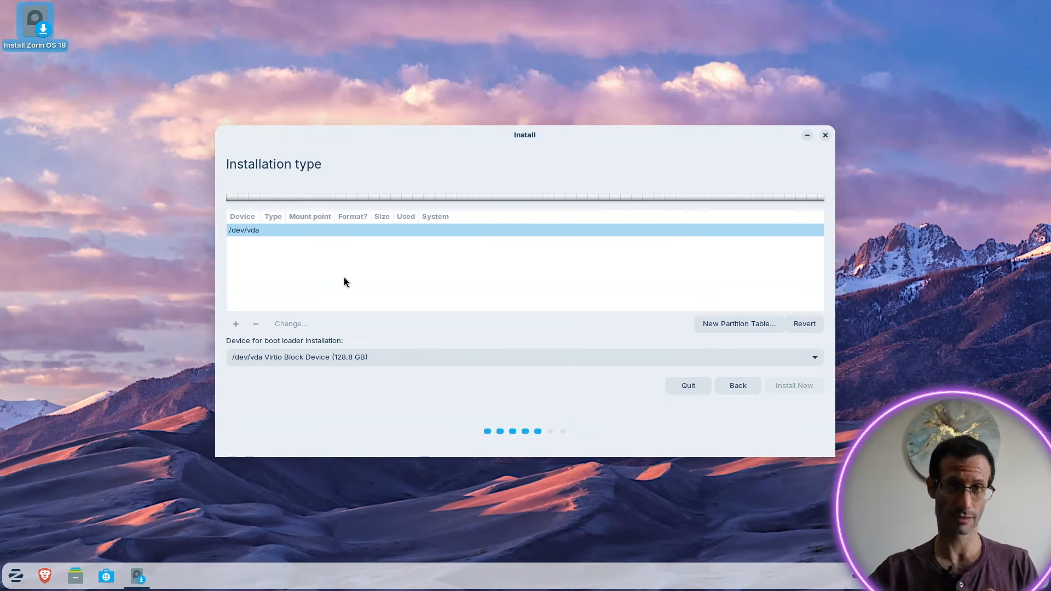
left_click(737, 325)
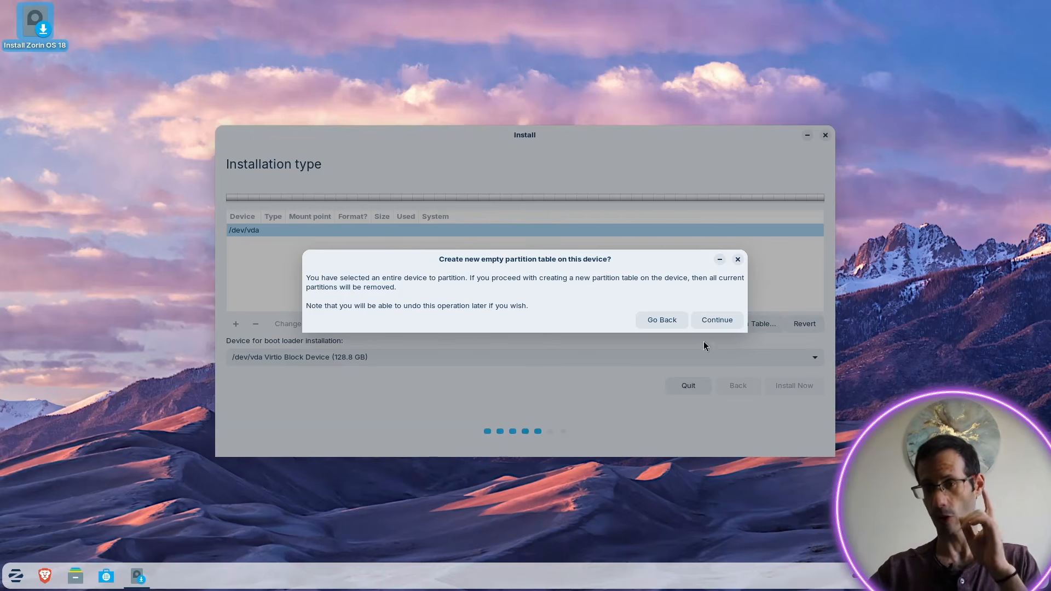
left_click(719, 327)
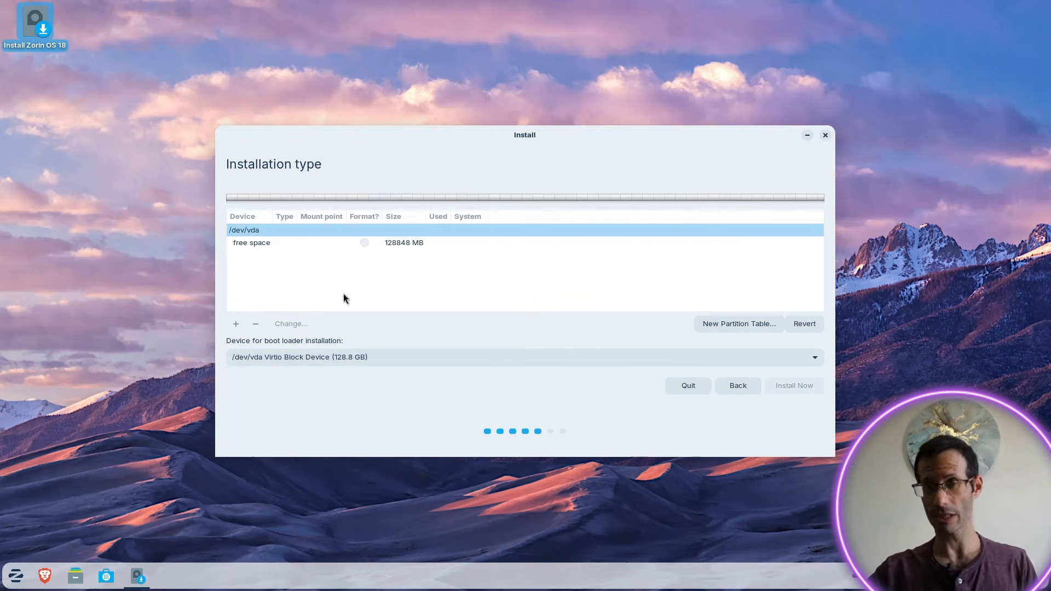
Create a 1000 MB primary EFI System Partition at the beginning of the free space on /dev/vda
left_click(270, 243)
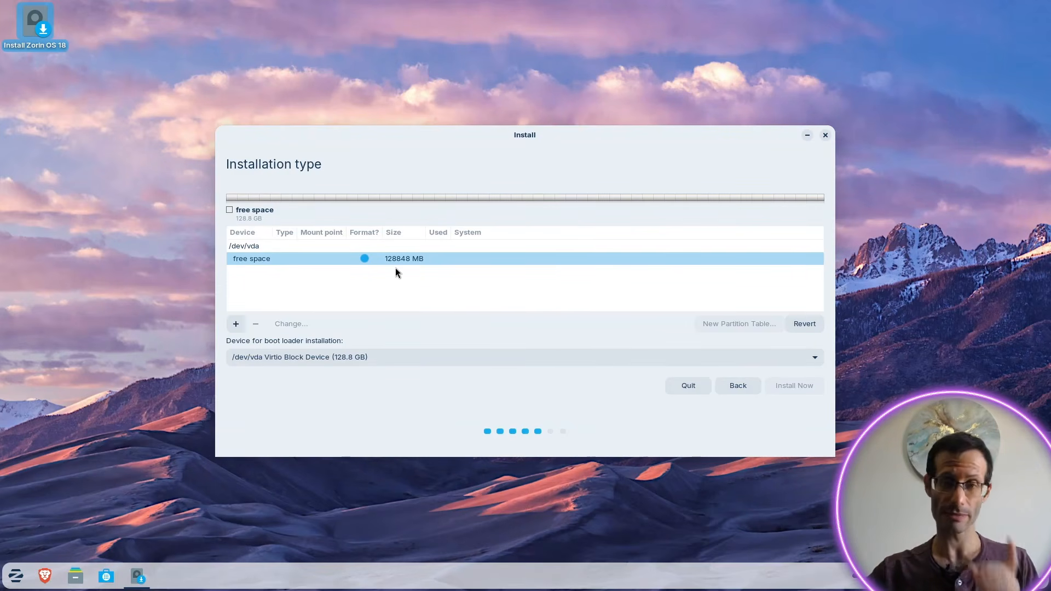
left_click(239, 326)
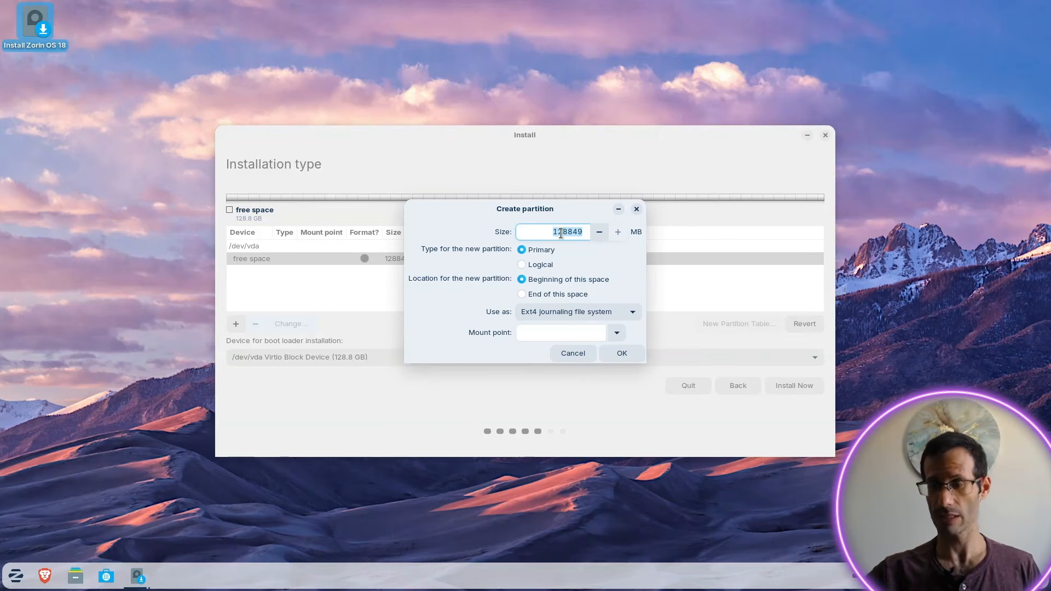
type("1000")
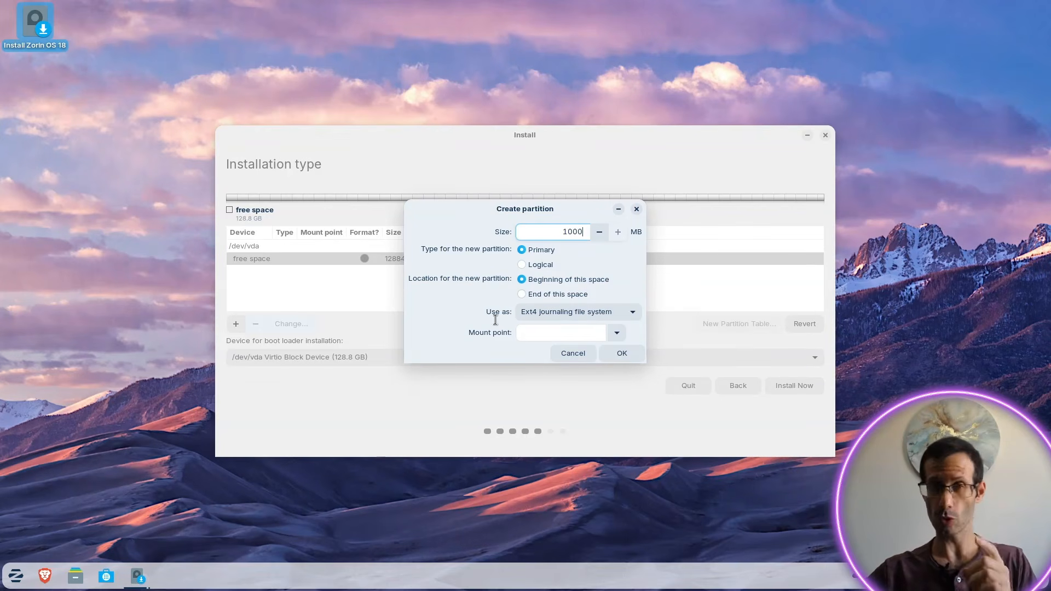
left_click(540, 312)
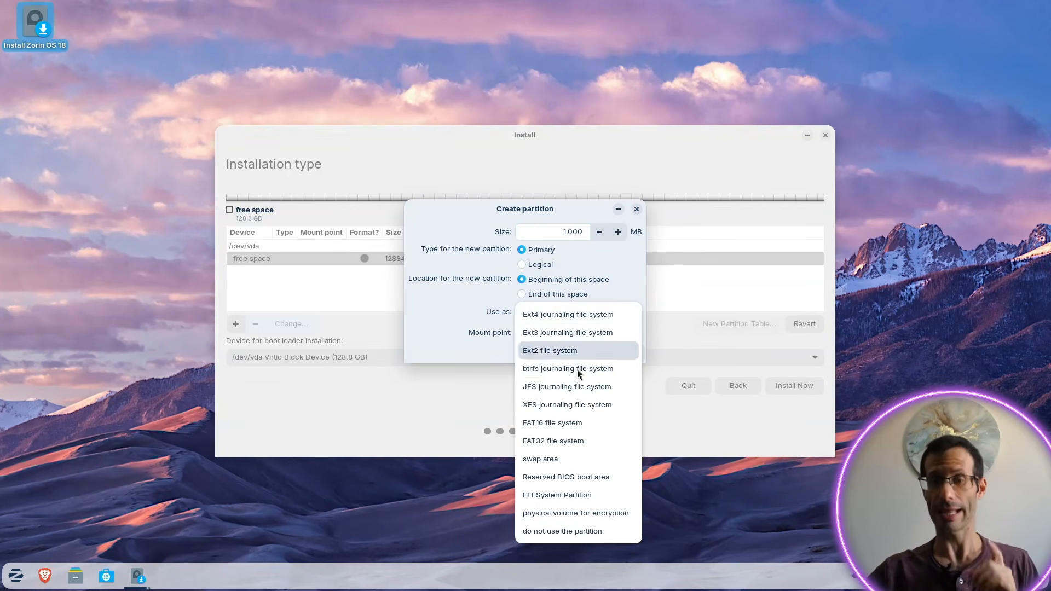
left_click(580, 497)
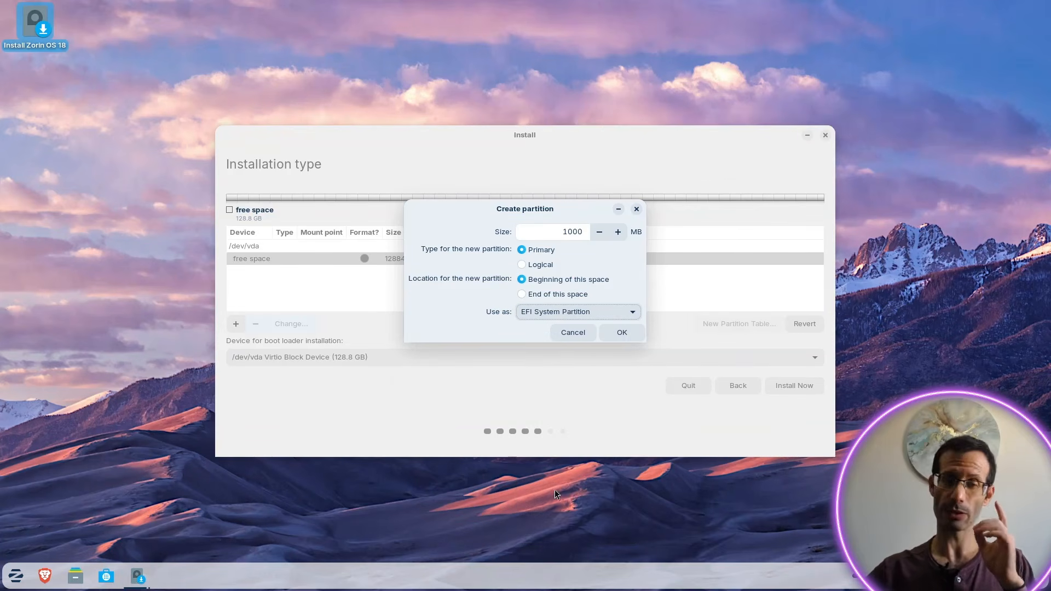
left_click(620, 333)
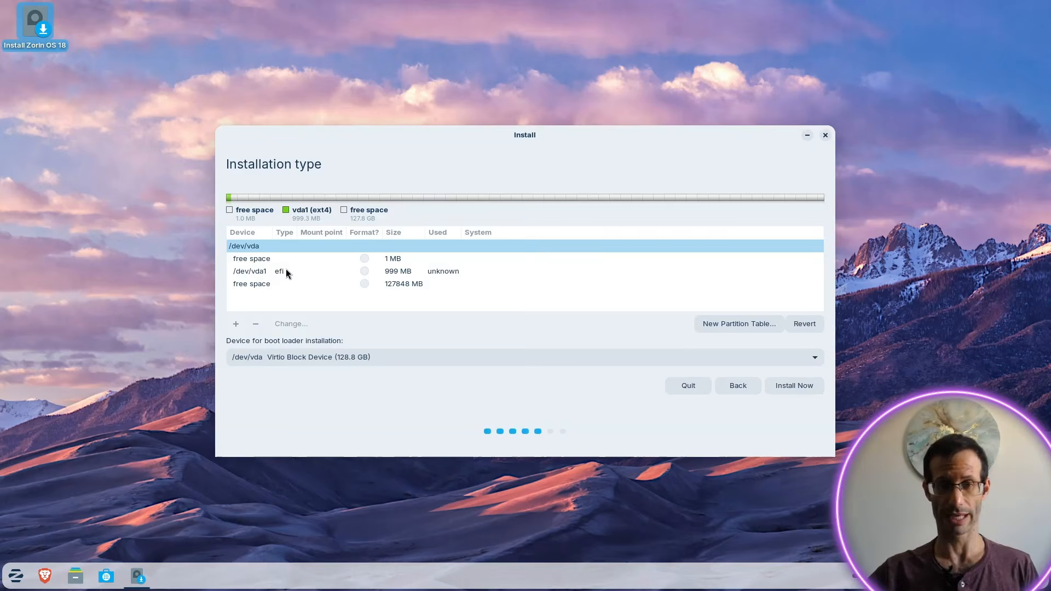
left_click(286, 269)
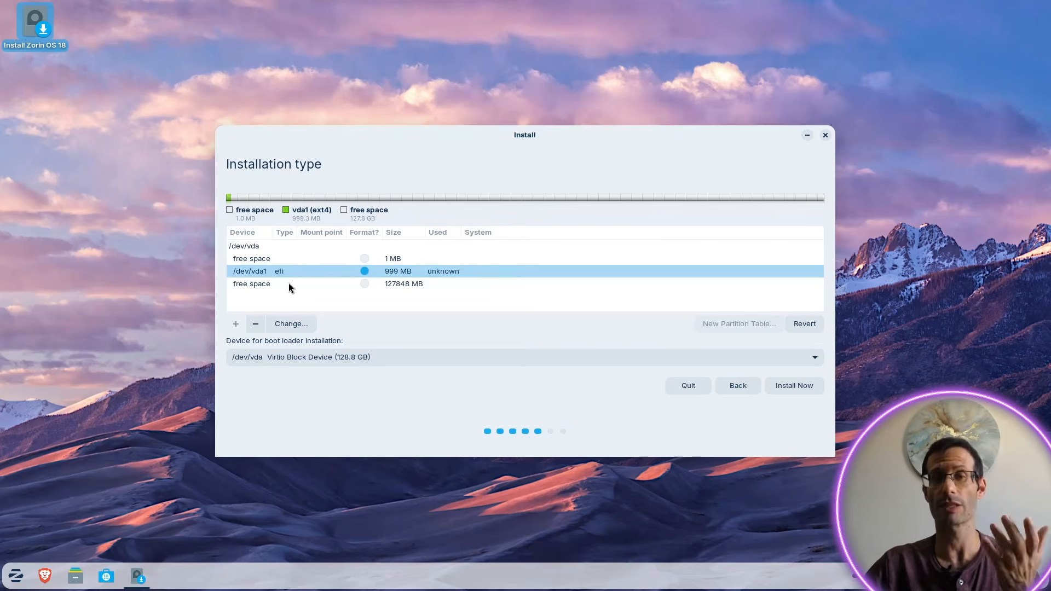
left_click(288, 283)
left_click(233, 324)
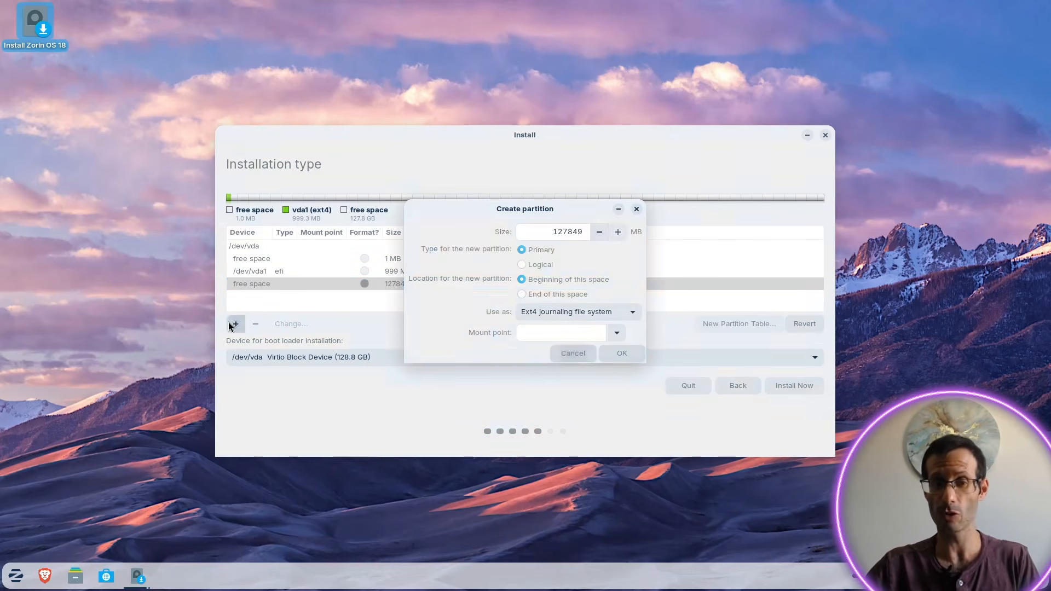
double_click(547, 231)
type("3000")
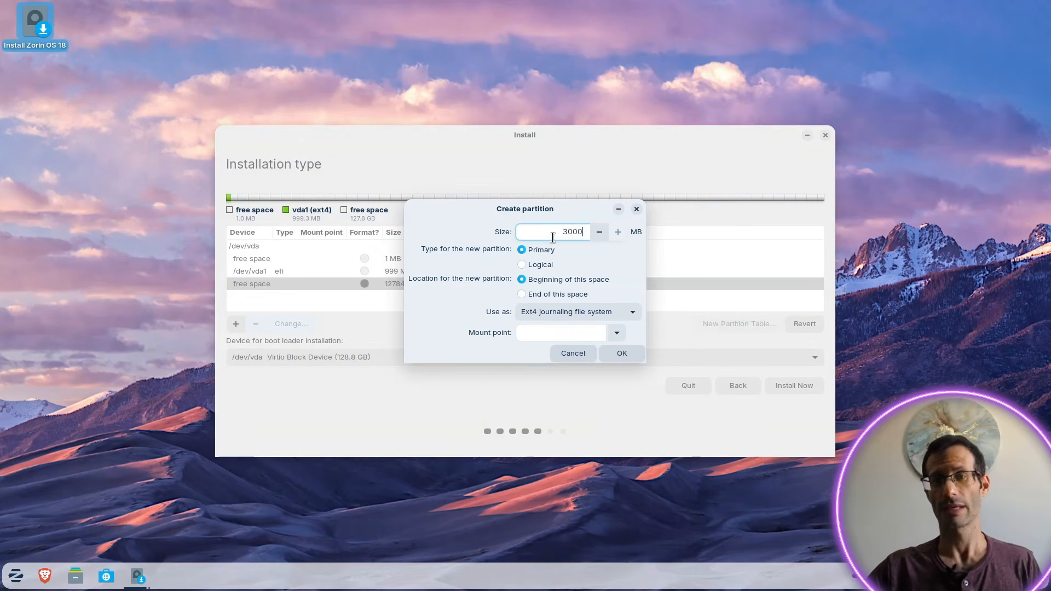
left_click(572, 316)
left_click(567, 459)
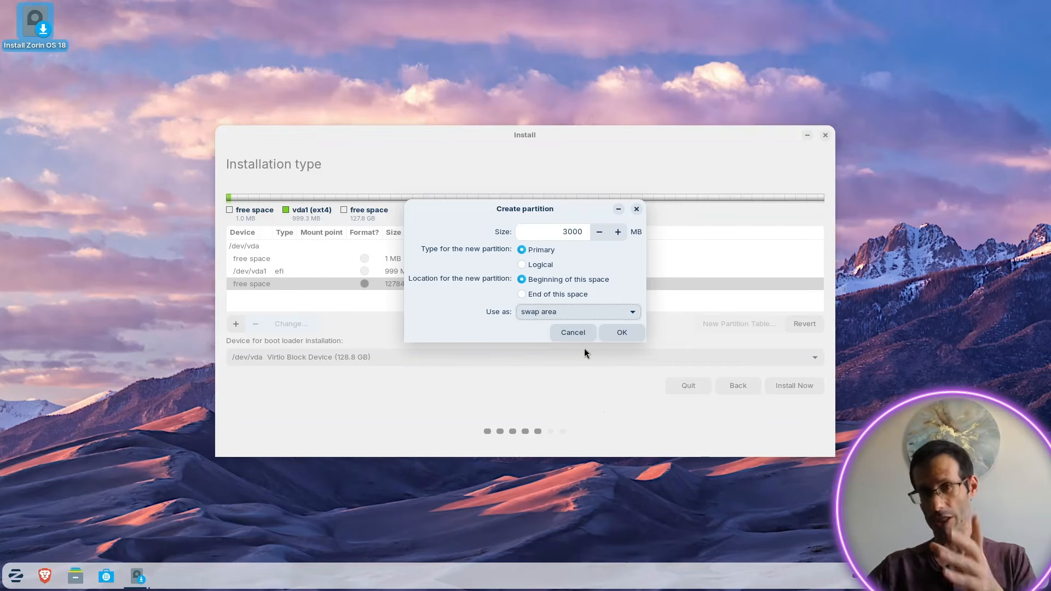
left_click(574, 333)
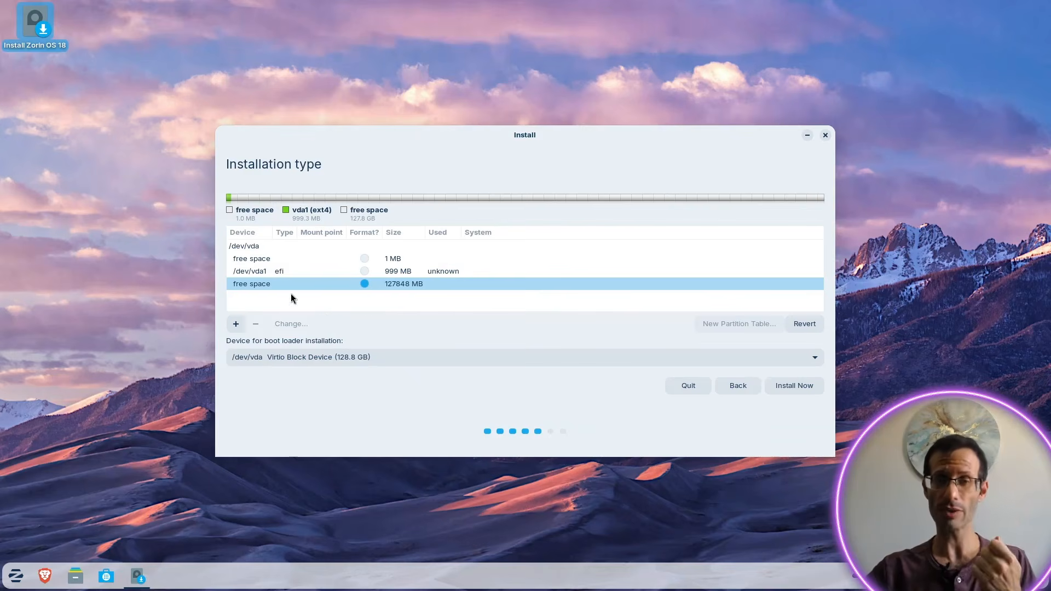
Create a primary Ext4 partition mounted at / that fills all the free space after the EFI partition
left_click(233, 325)
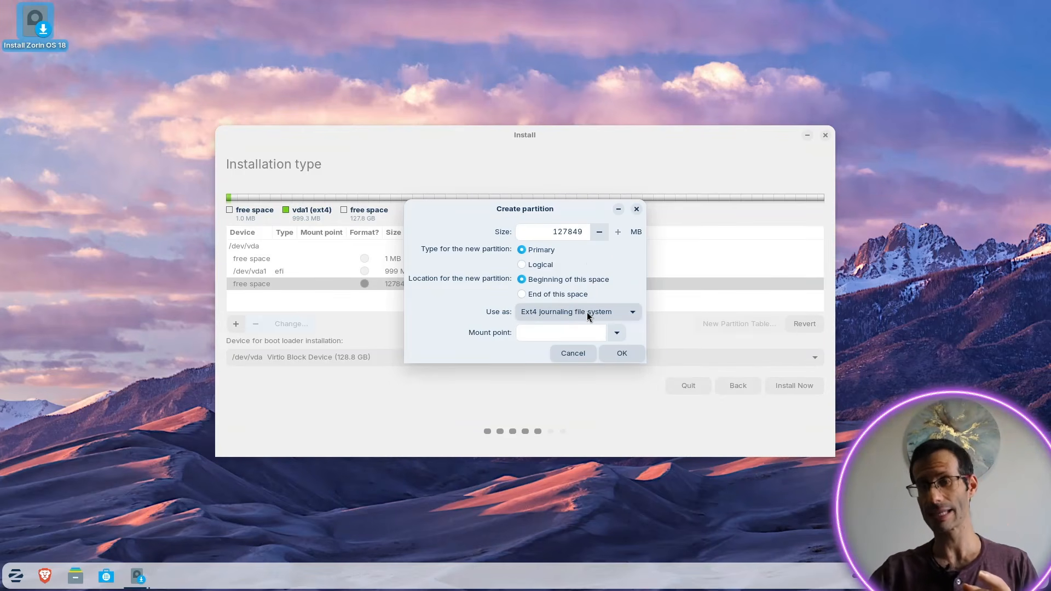
left_click(618, 333)
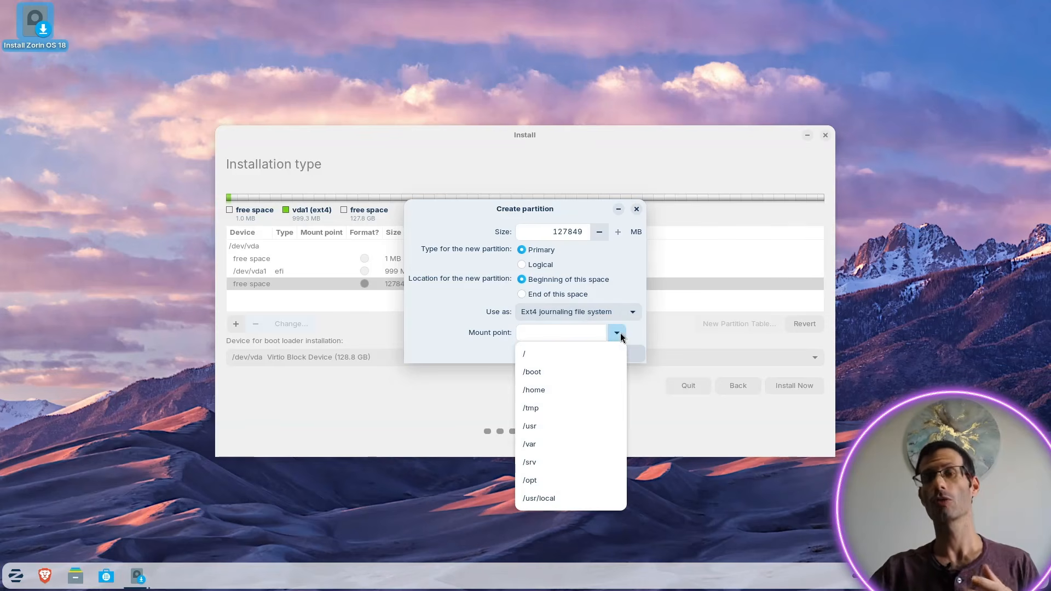
left_click(540, 353)
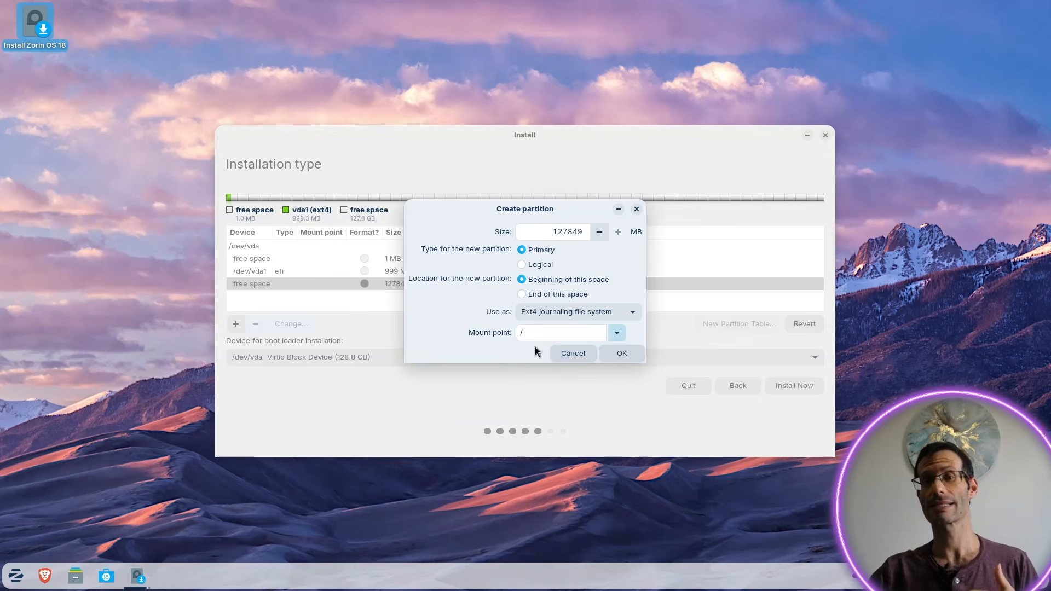
left_click(620, 354)
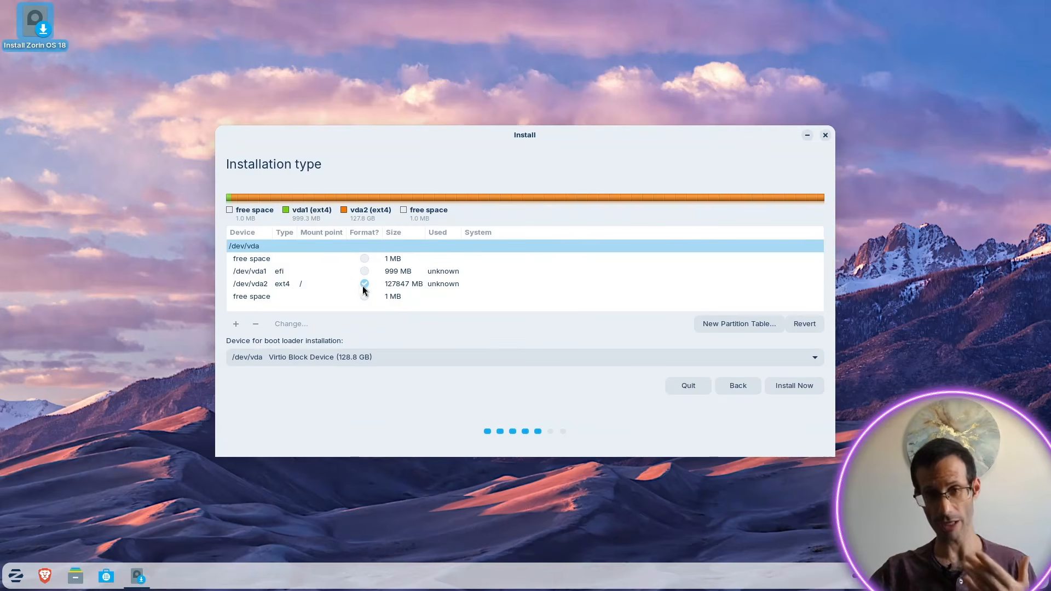
Delete the Ext4 root partition /dev/vda2
left_click(334, 283)
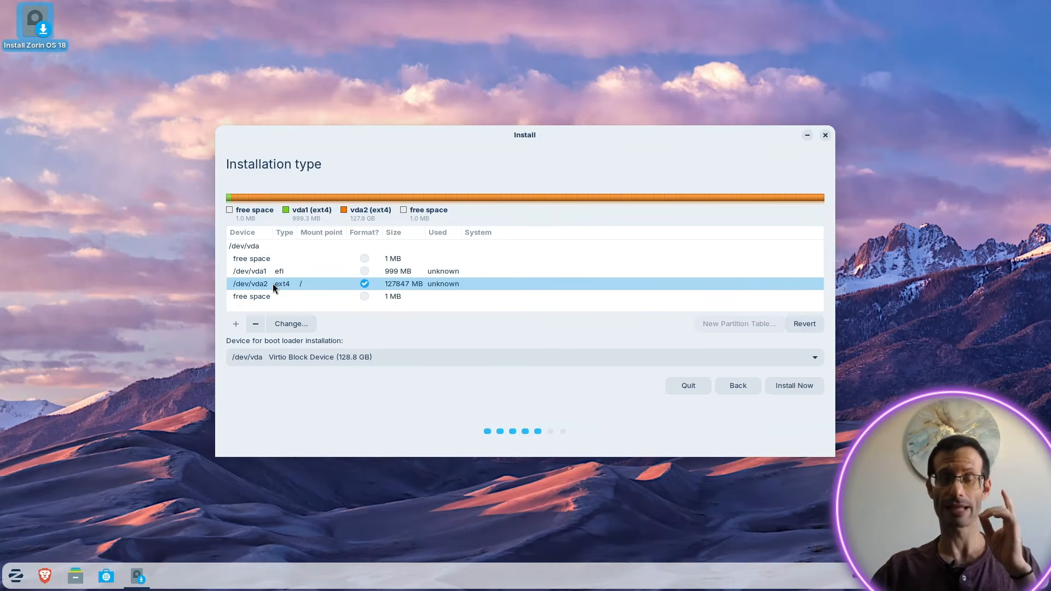
left_click(255, 326)
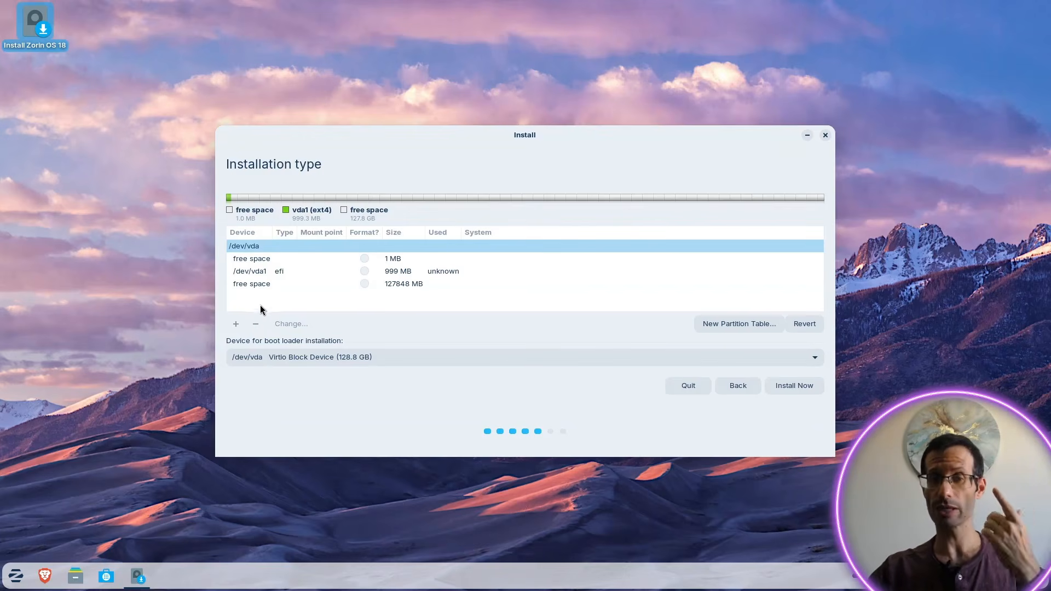
Create a 35849 MB primary Ext4 partition mounted at / in the free space after the EFI partition
left_click(266, 284)
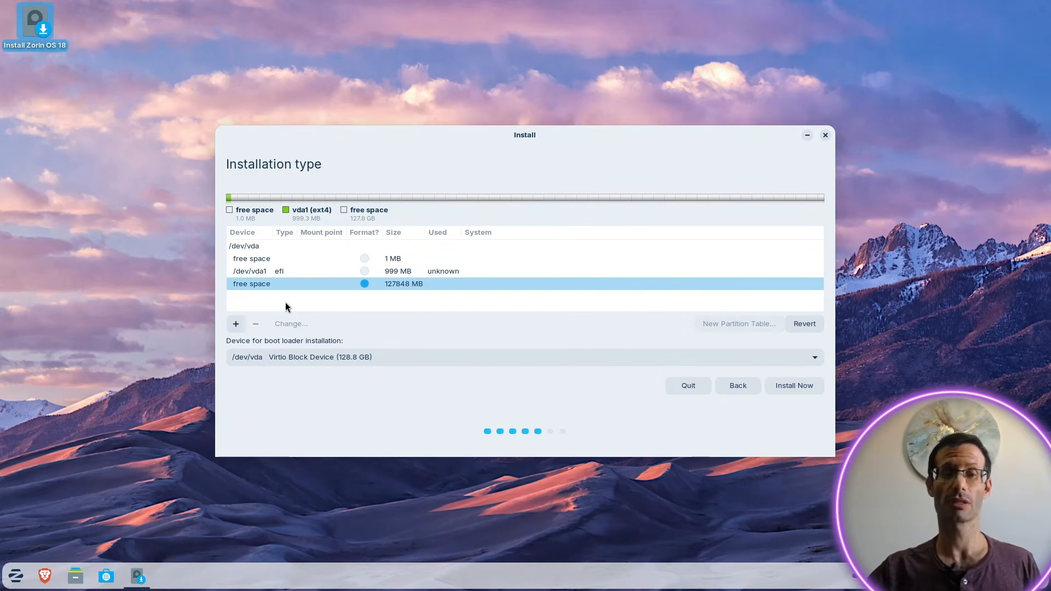
left_click(235, 323)
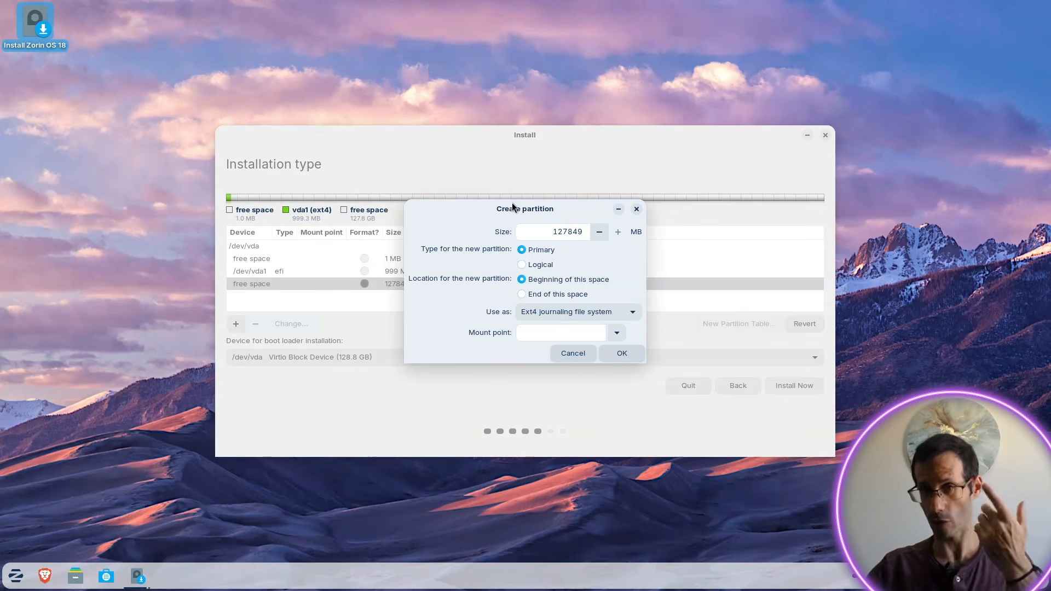
left_click(567, 231)
key("BackSpace")
key("BackSpace")
key("BackSpace")
type("35")
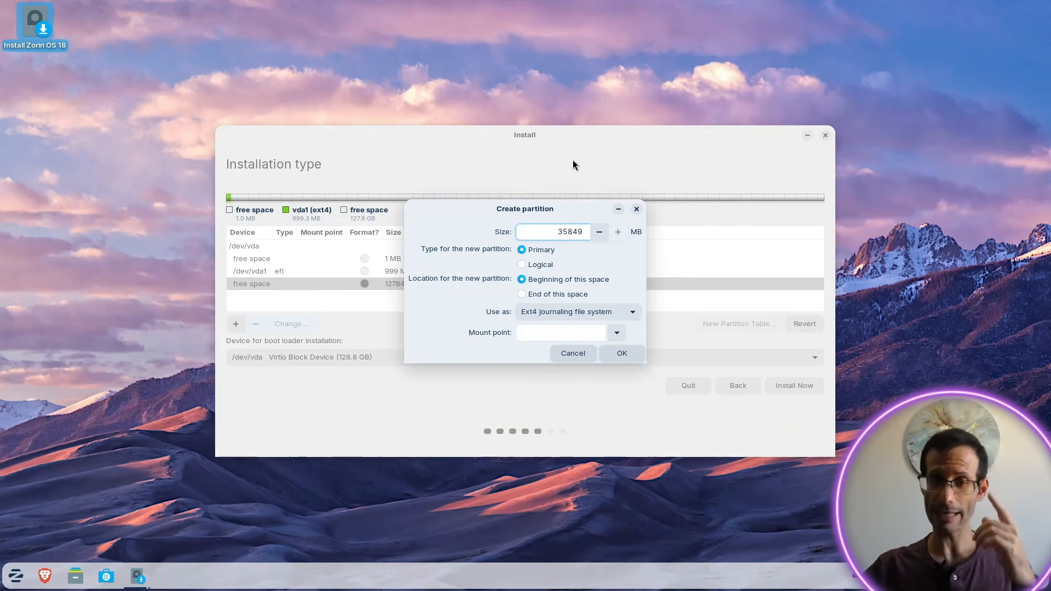
left_click(619, 333)
left_click(541, 356)
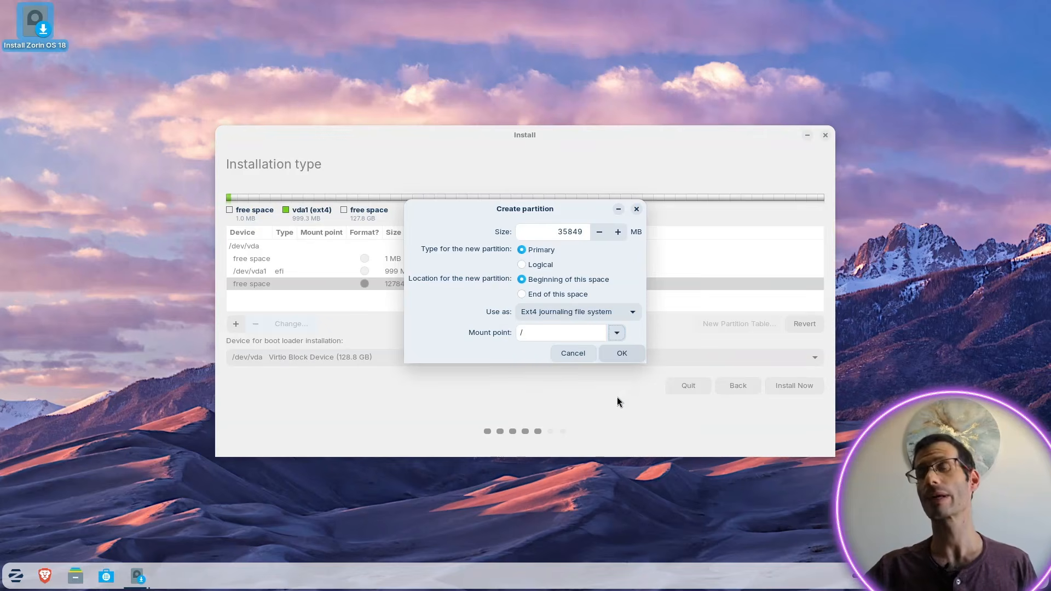
left_click(623, 353)
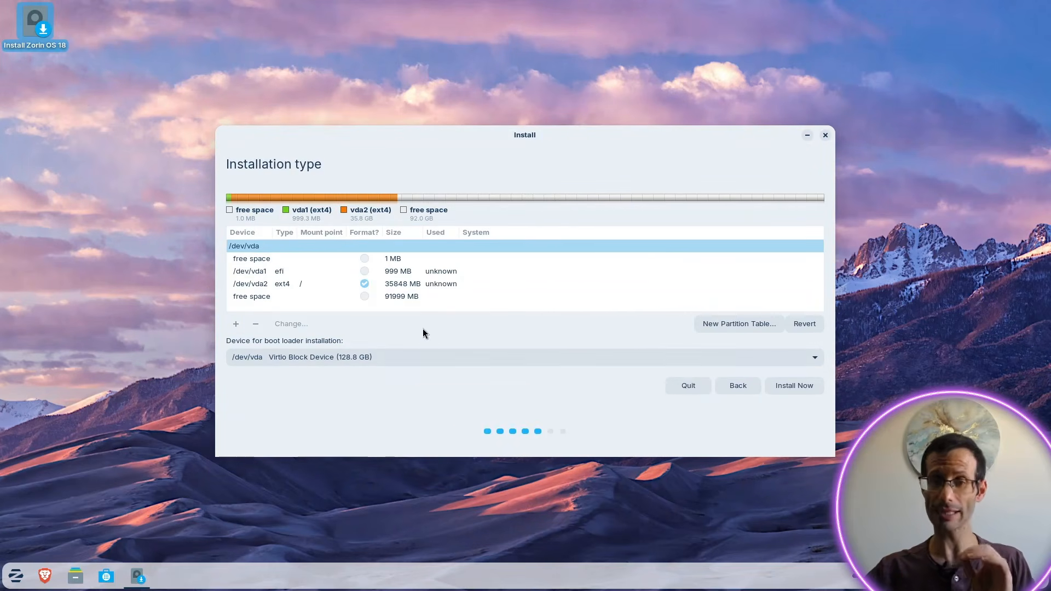
Create a primary Ext4 partition mounted at /home using all the remaining 92000 MB of free space
left_click(408, 296)
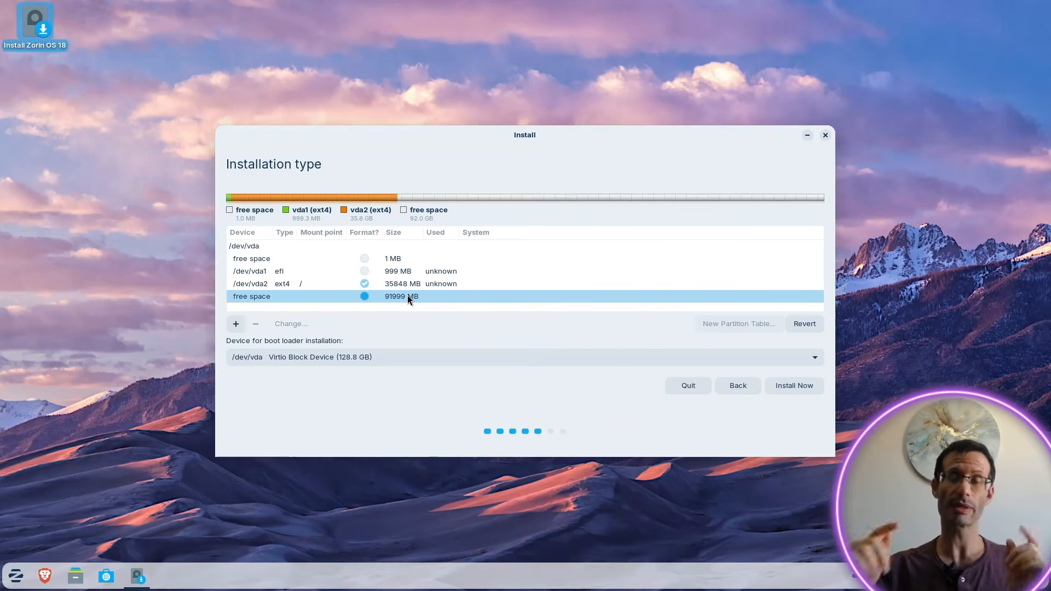
left_click(236, 325)
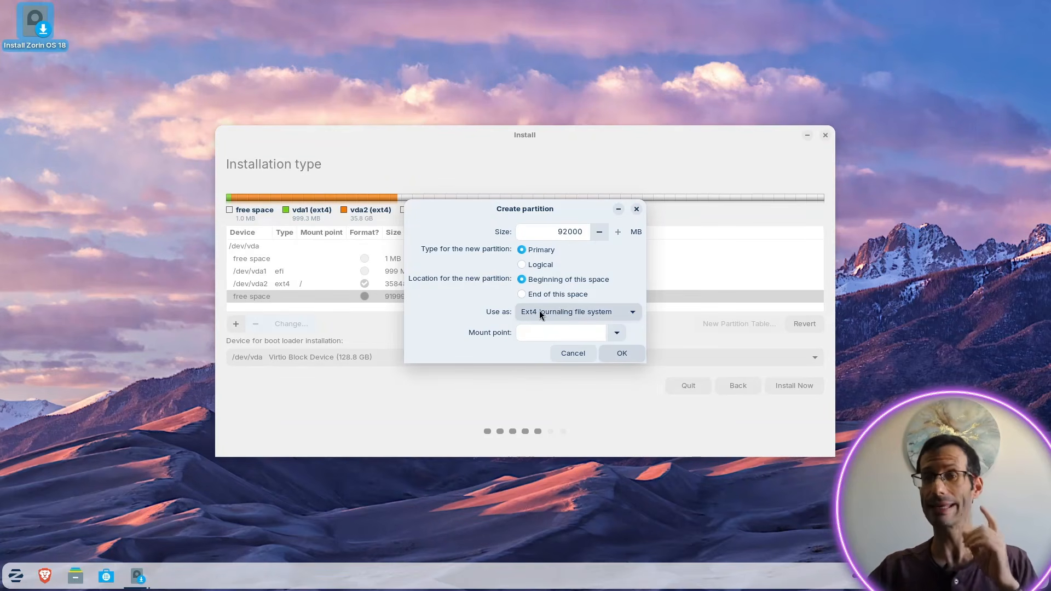
left_click(625, 314)
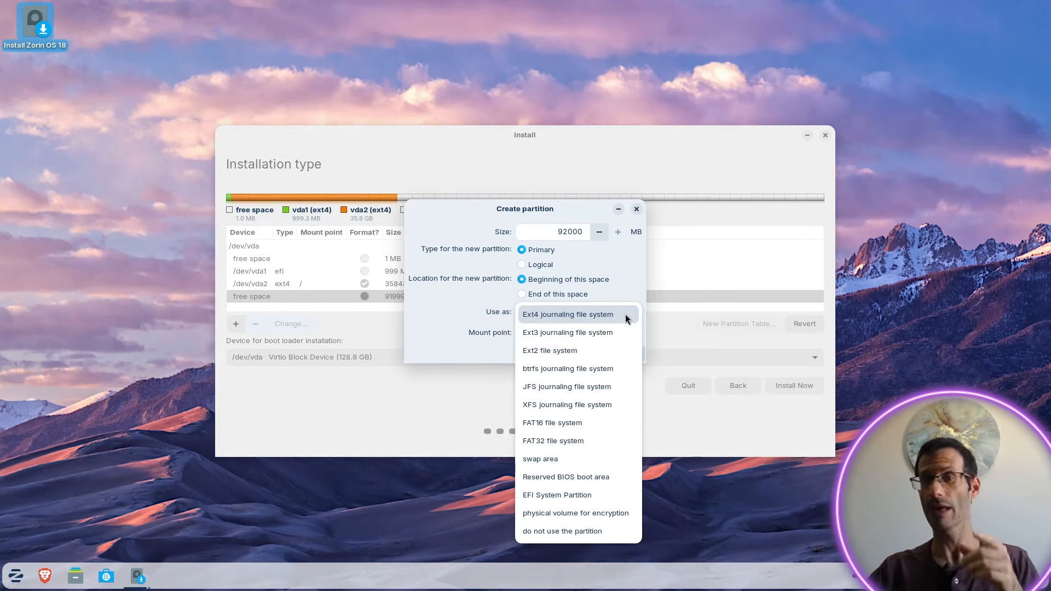
left_click(625, 314)
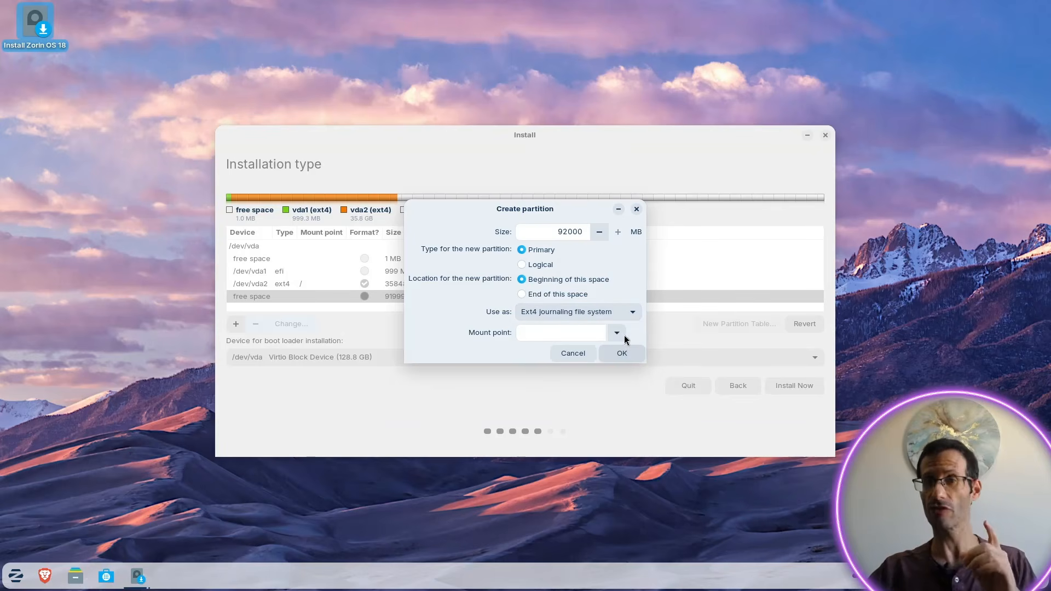
left_click(616, 334)
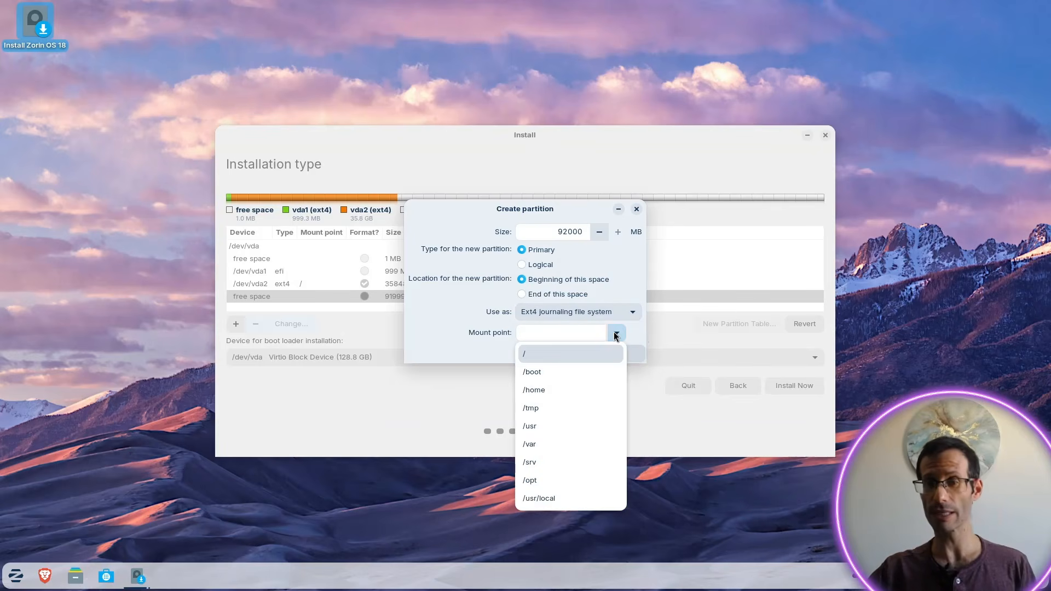
left_click(534, 394)
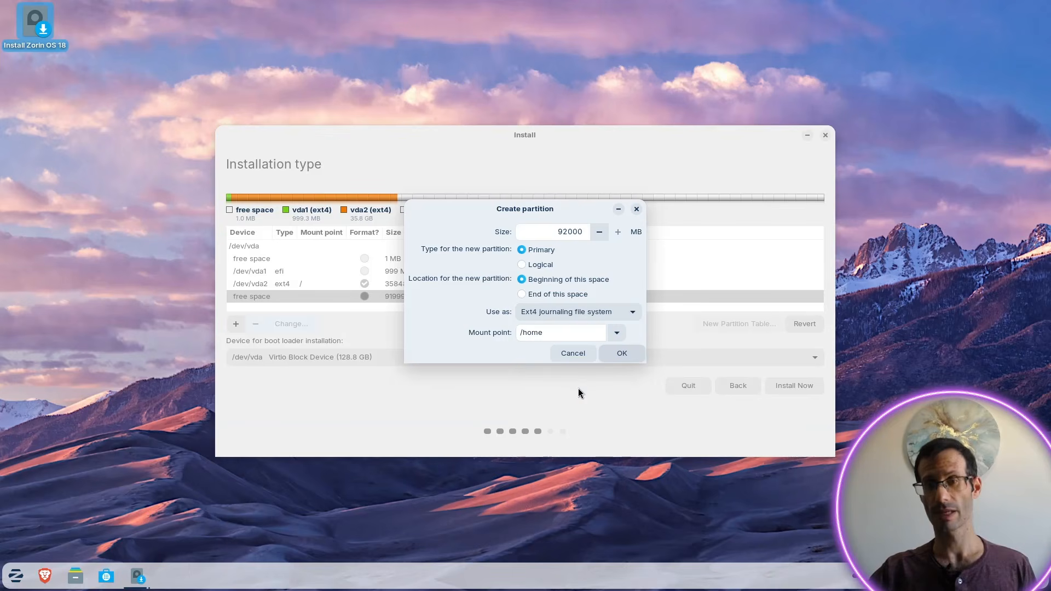
left_click(622, 354)
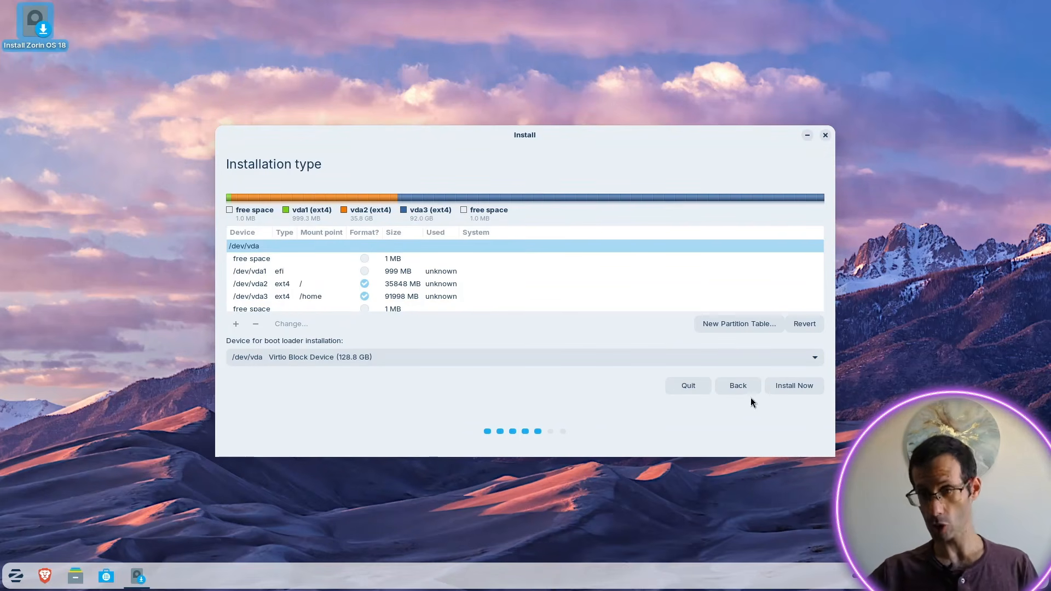
Start the installation and write the partition changes to the disk
left_click(794, 387)
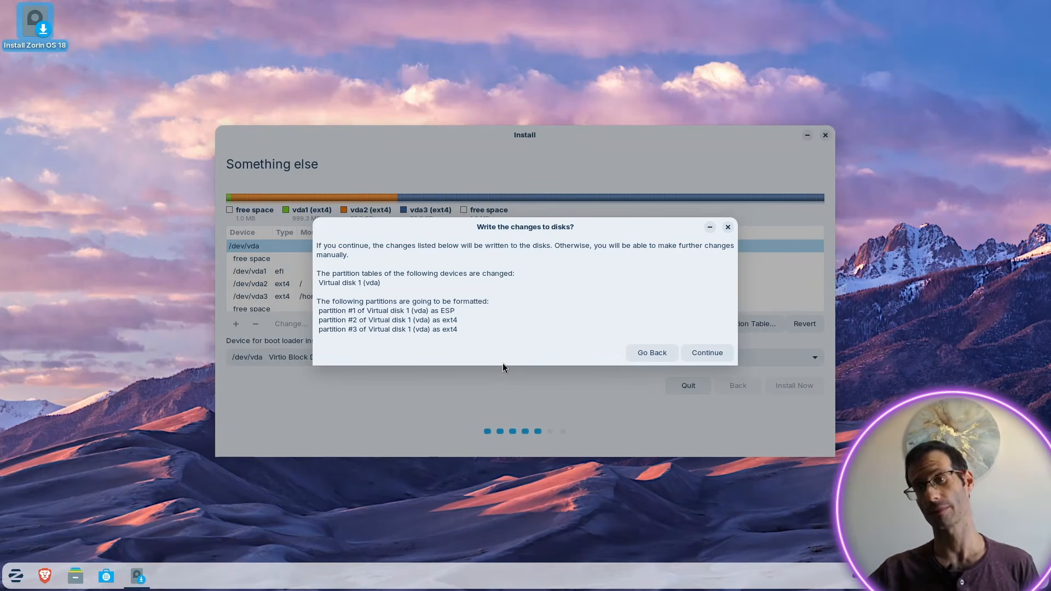
left_click(709, 355)
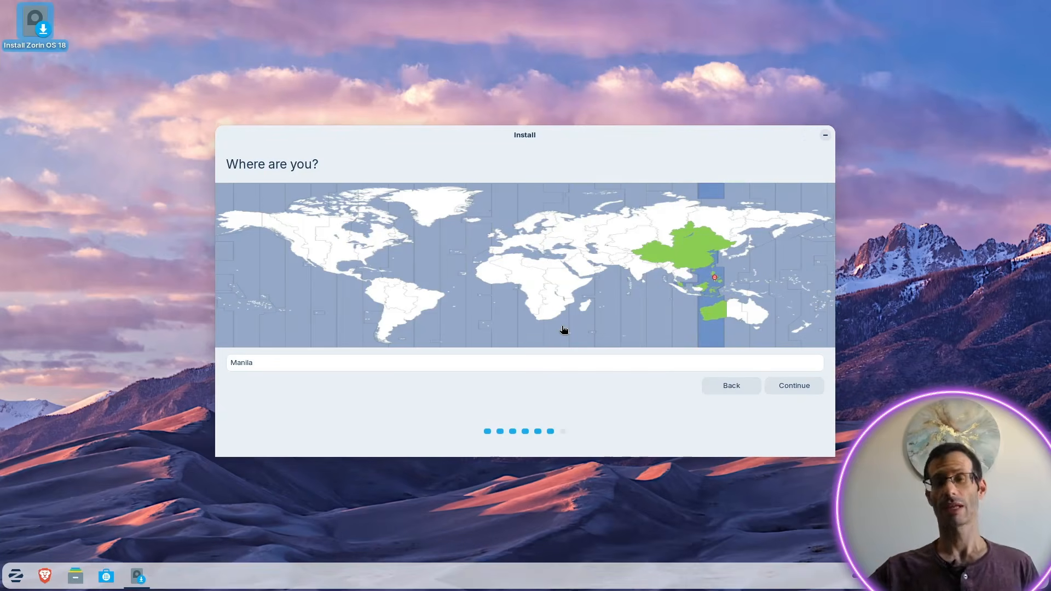